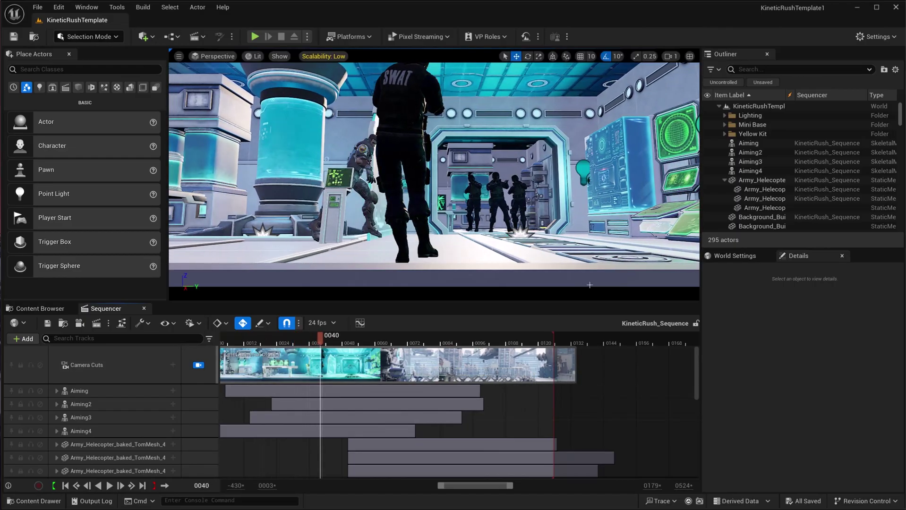
Step: Search the Plugins list for 'render movie', then close it
left_click(108, 323)
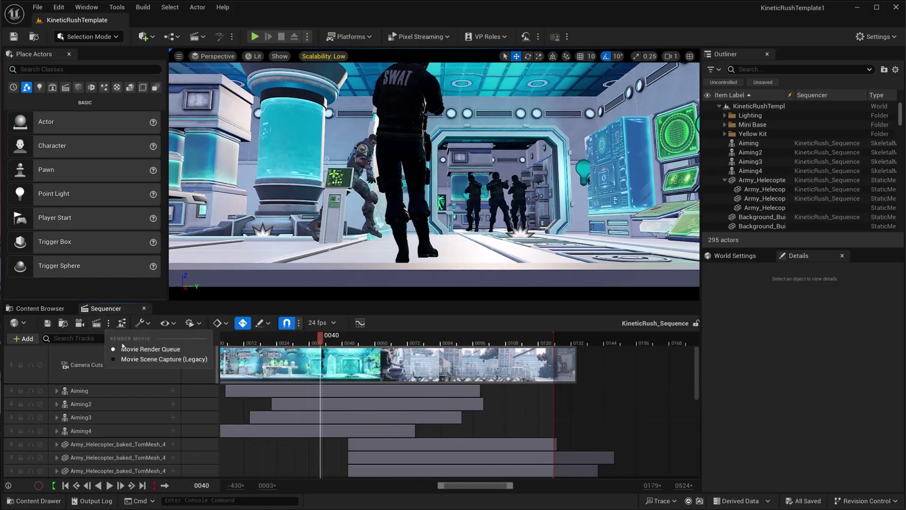
left_click(895, 37)
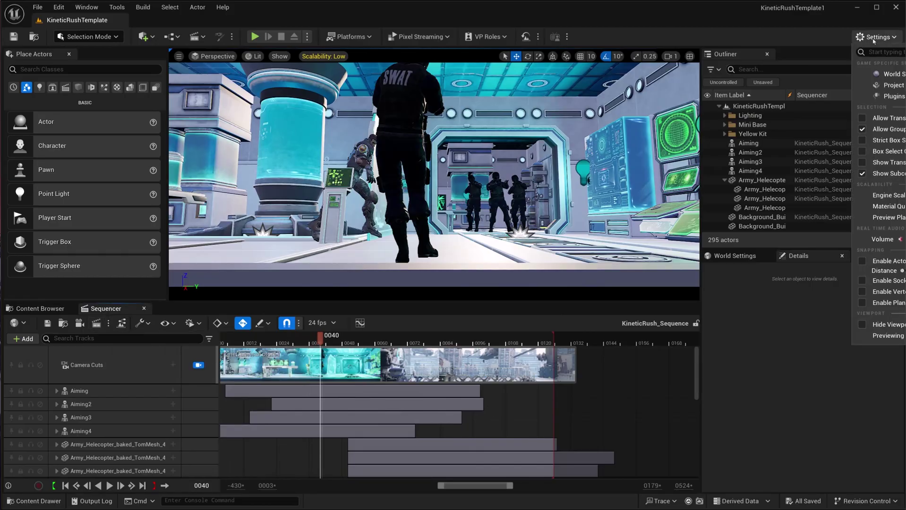
left_click(884, 98)
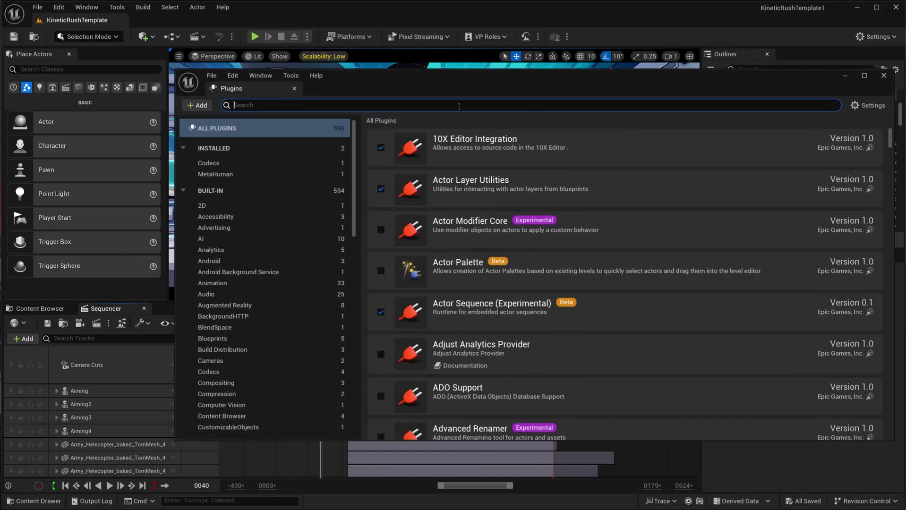
type("render")
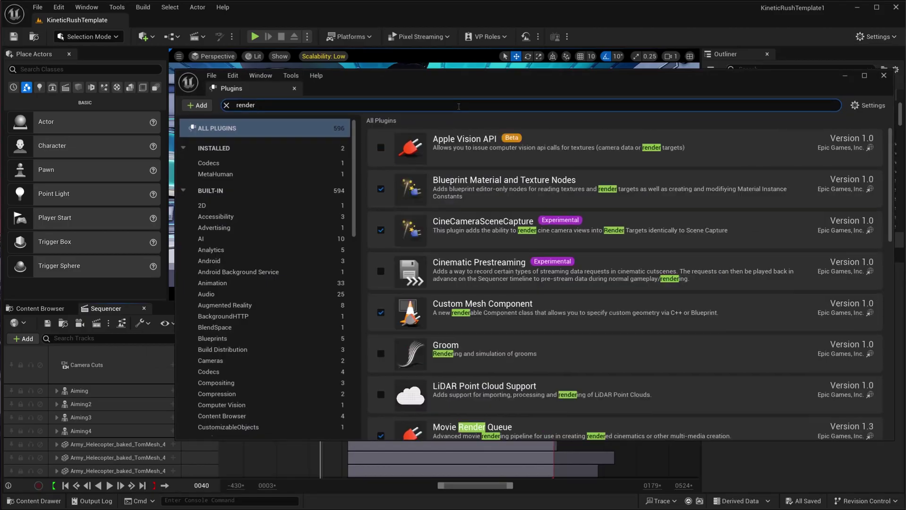
type(" movie")
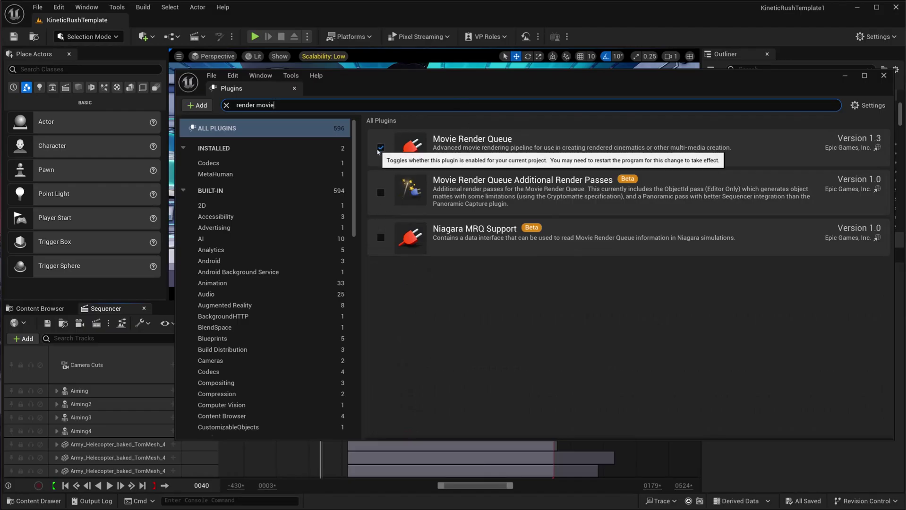
left_click(884, 76)
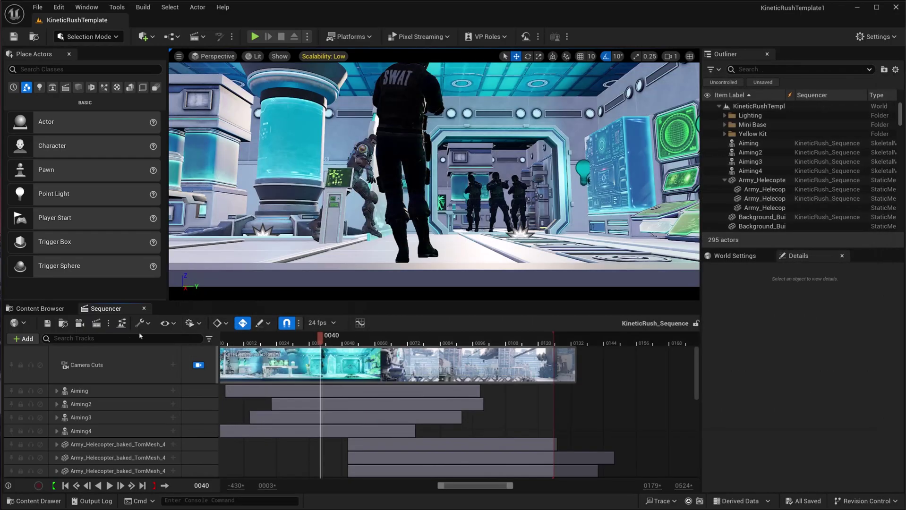
Step: Send the sequence to Movie Render Queue and open the KineticRush_Sequence job's config
left_click(106, 323)
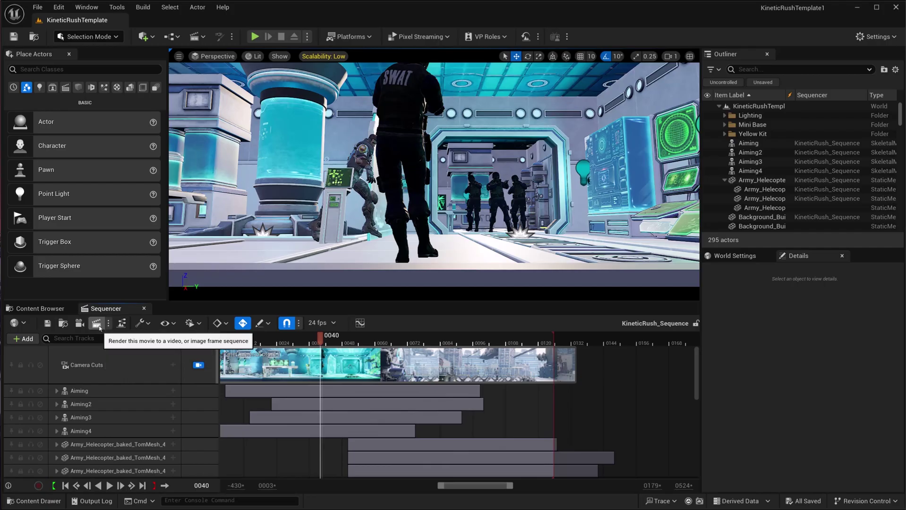
left_click(97, 323)
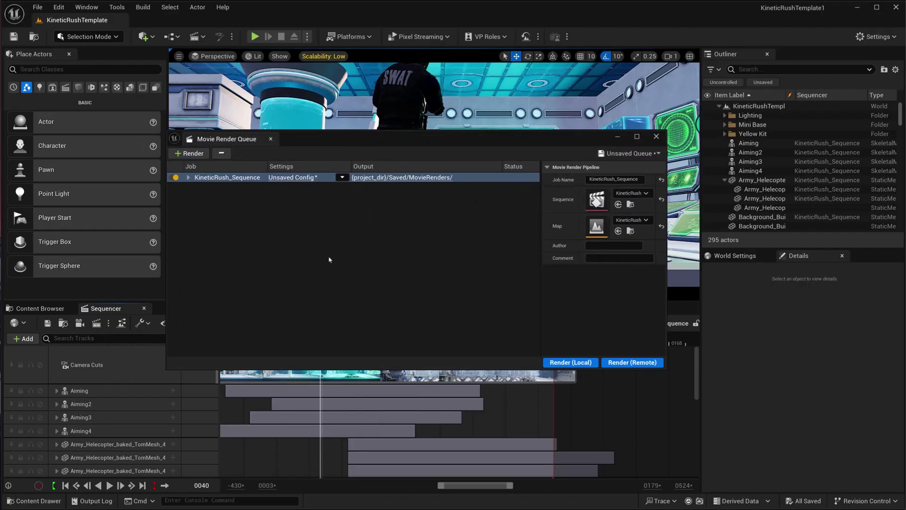
left_click(291, 177)
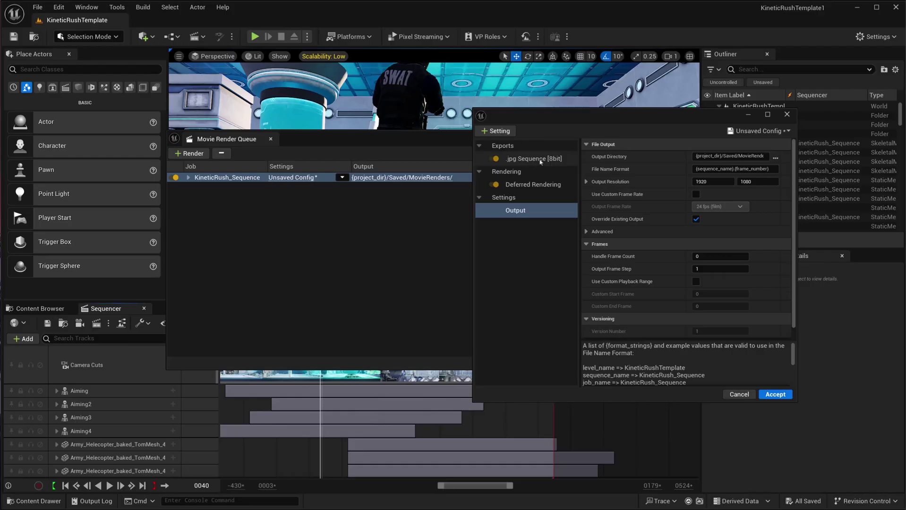
Step: Set the output resolution to 1280 x 720
left_click(707, 181)
type("1")
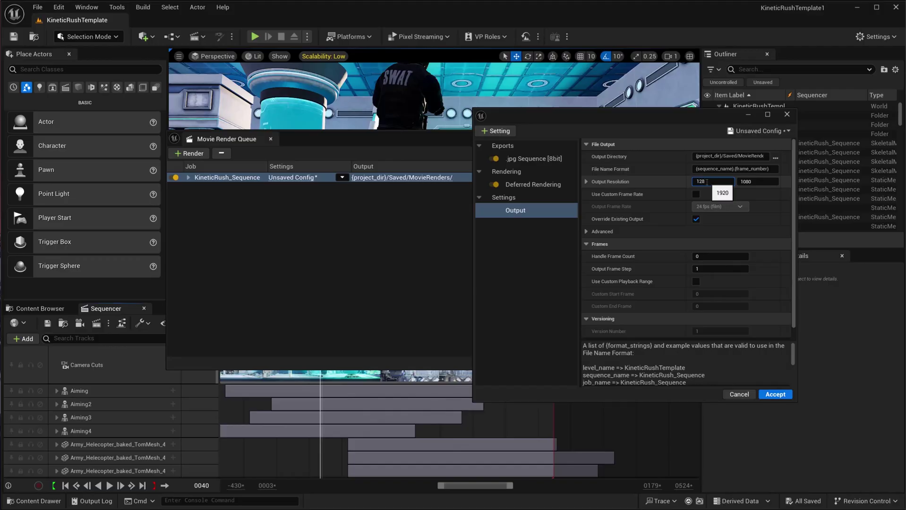
key("Return")
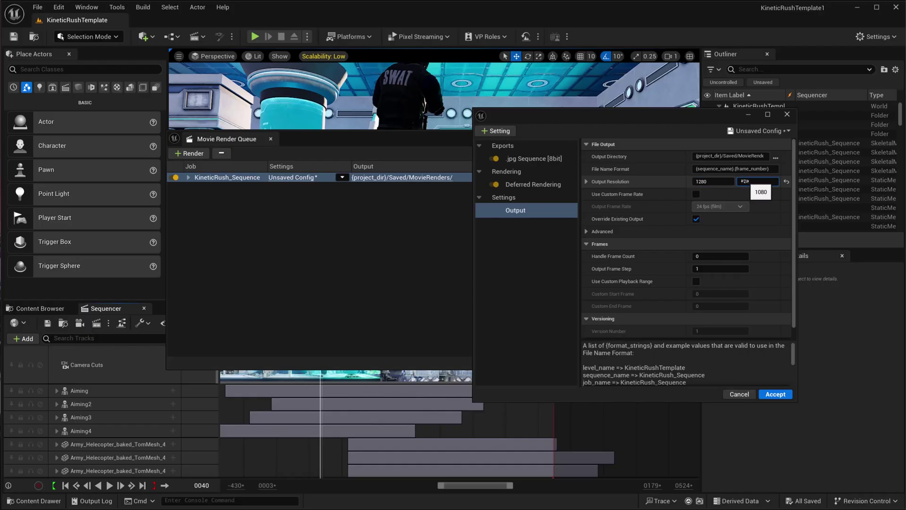
left_click(741, 182)
type("720")
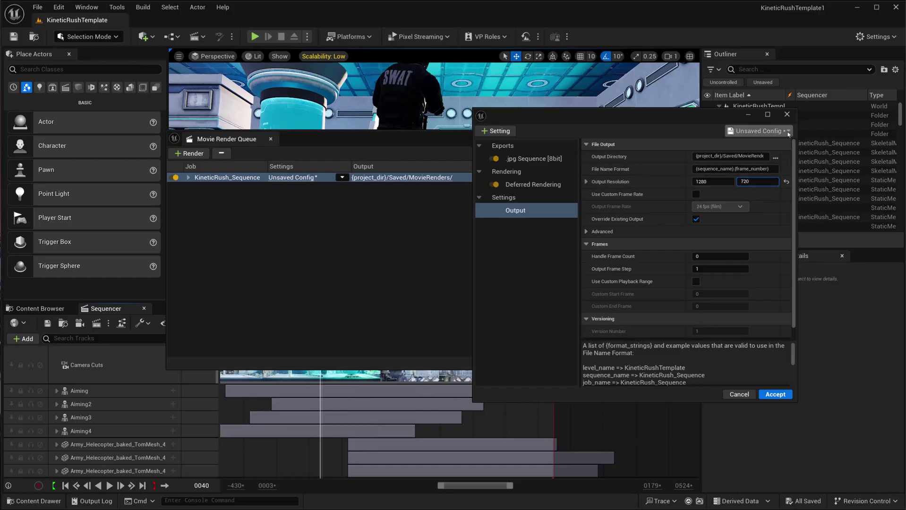
Step: Create a new 'Exports' folder in Documents as the output directory
left_click(775, 157)
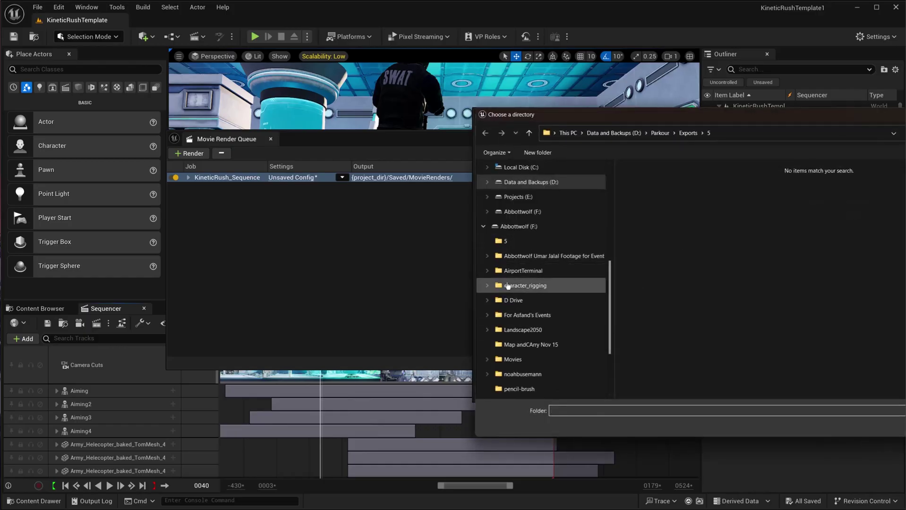
scroll(556, 302, "up", 3)
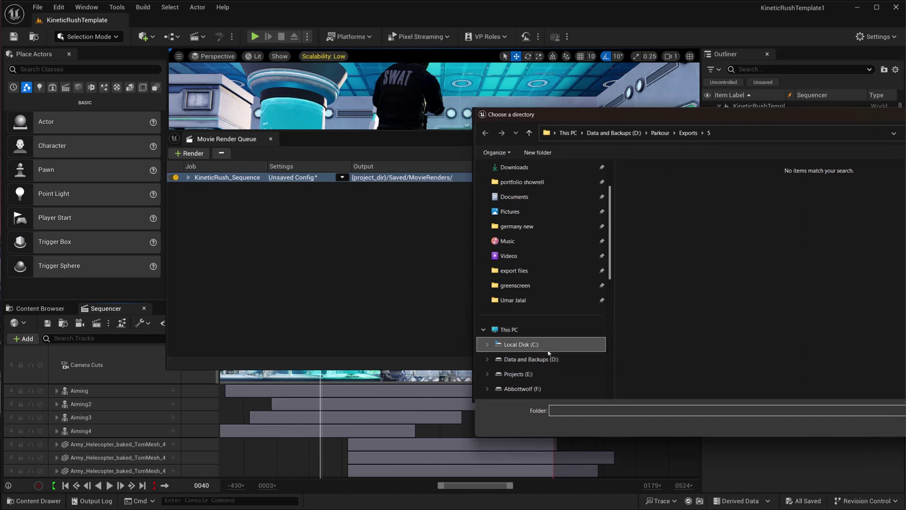
left_click(538, 153)
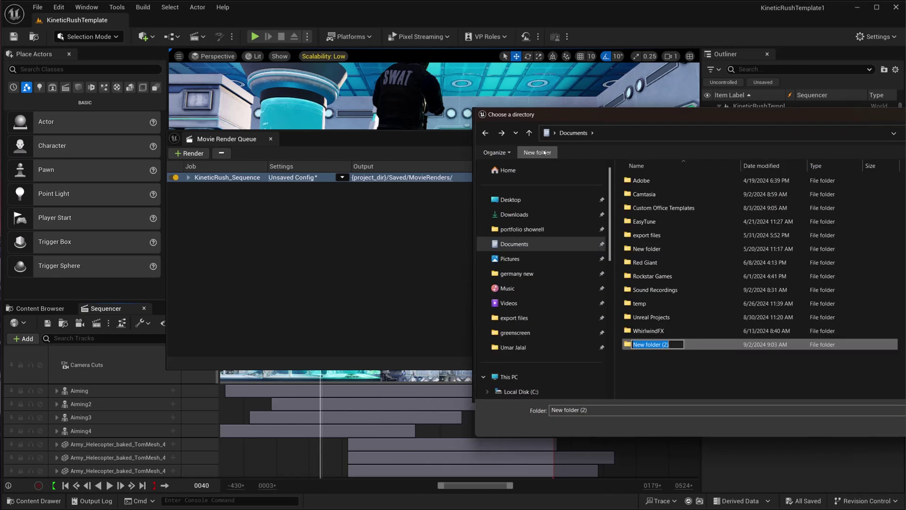
type("Exports")
key("Return")
key("Return")
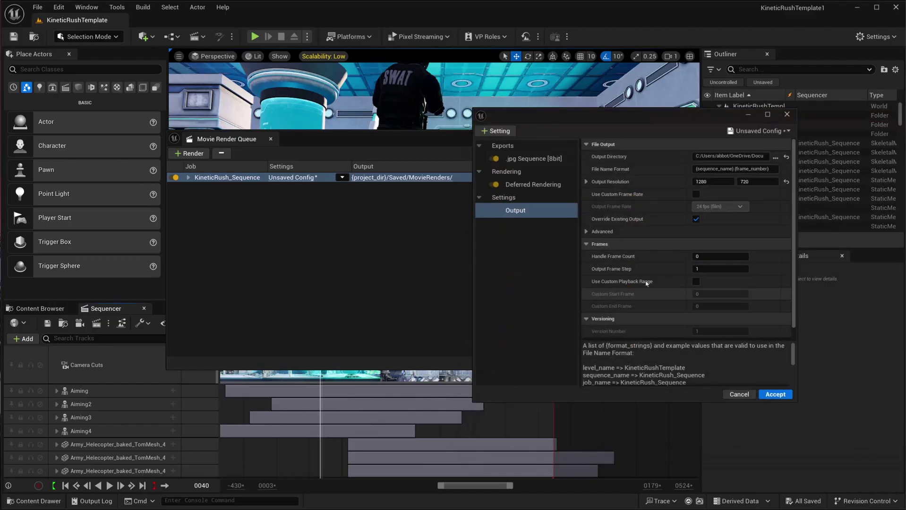
Step: Add a Command Line Encoder export to the KineticRush_Sequence job's settings
left_click(502, 133)
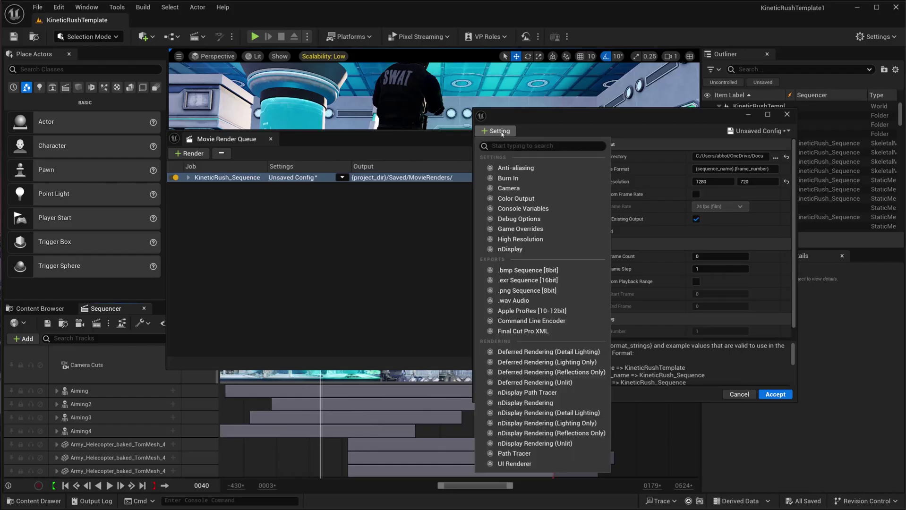
key("Escape")
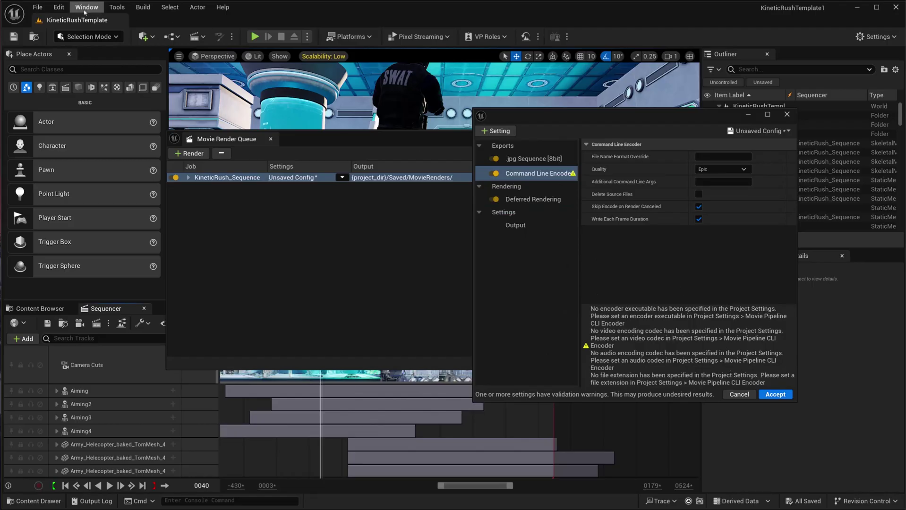
left_click(59, 7)
Step: Show Project Settings' Movie Pipeline CLI Encoder page and bring up the FFmpeg download page
left_click(874, 36)
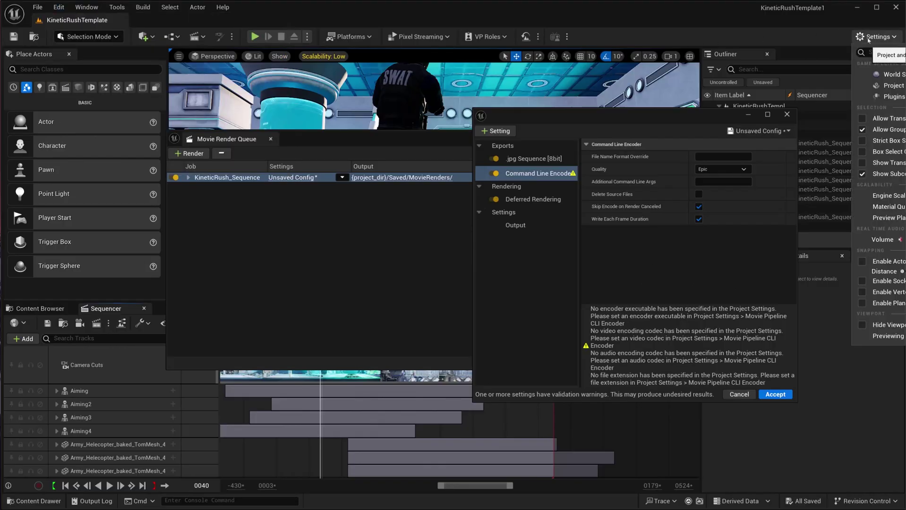
left_click(759, 125)
scroll(291, 214, "down", 3)
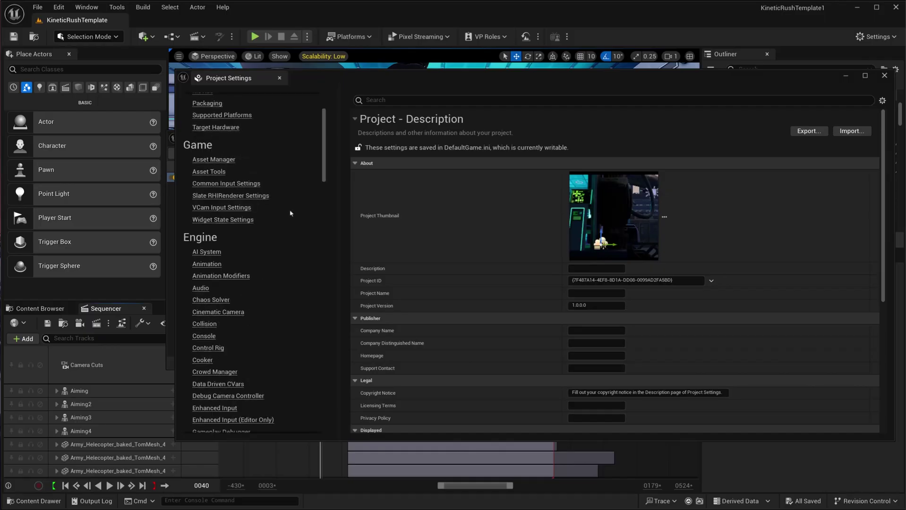
left_click_drag(325, 160, 316, 393)
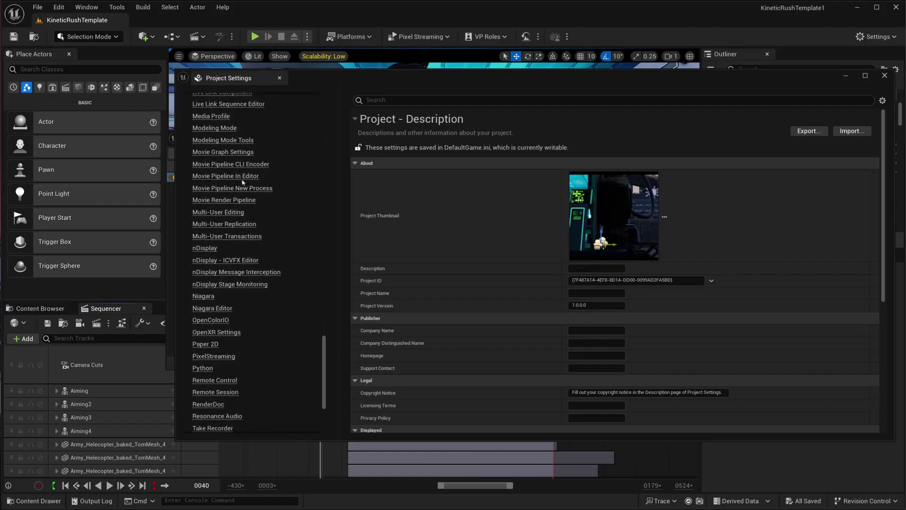
left_click(227, 164)
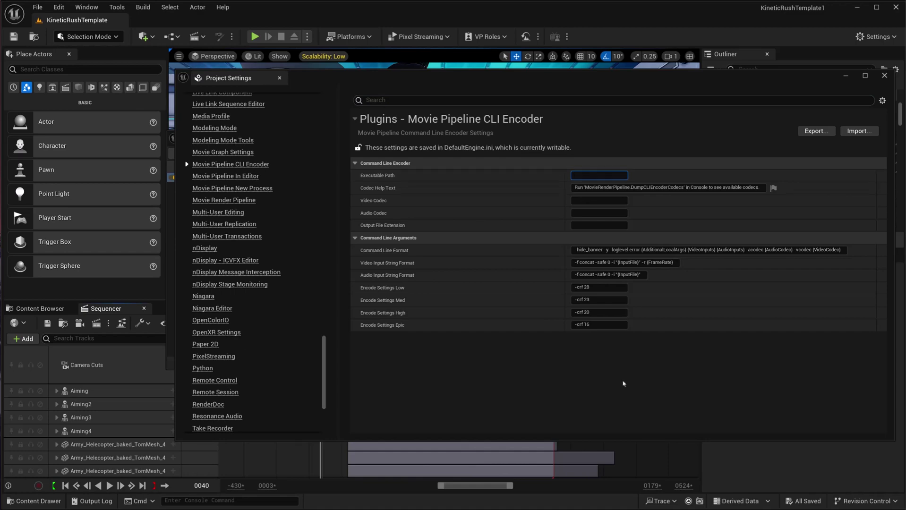
mouse_move(624, 509)
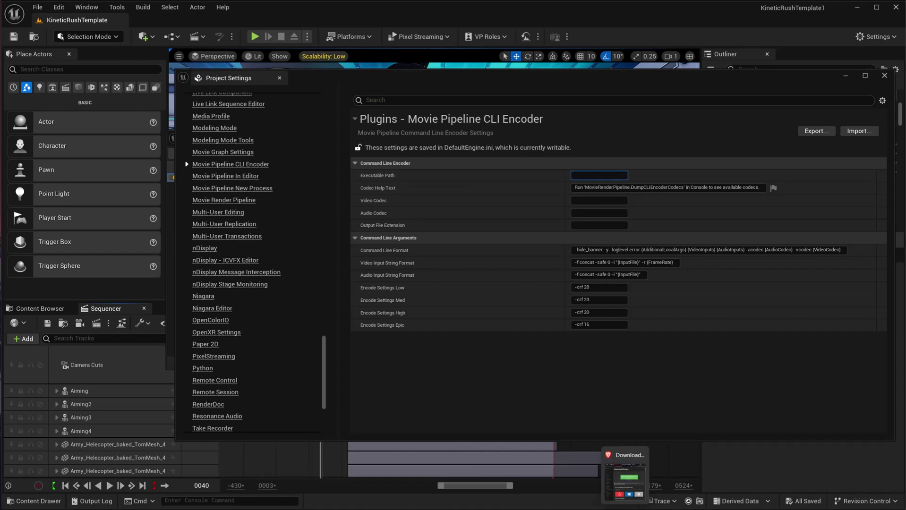
left_click(609, 484)
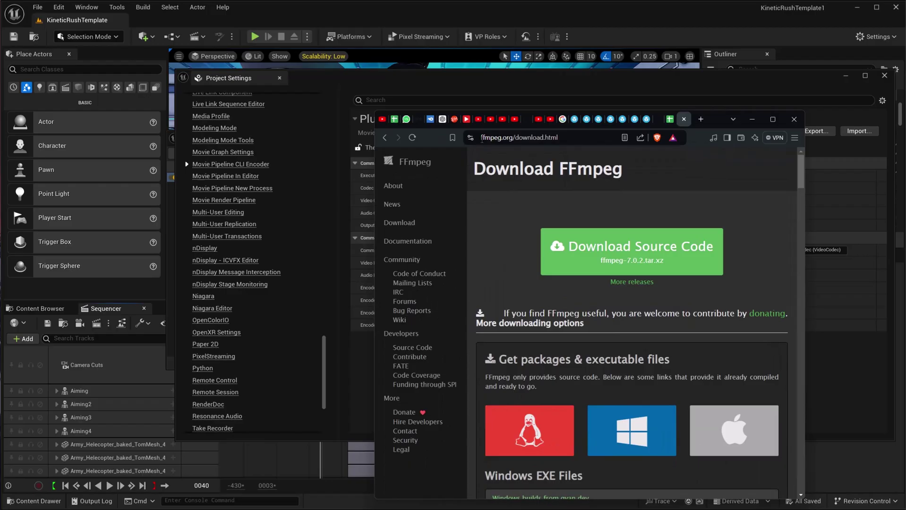
Step: Go from ffmpeg.org's Windows builds section to the gyan.dev builds page
left_click_drag(481, 139, 577, 142)
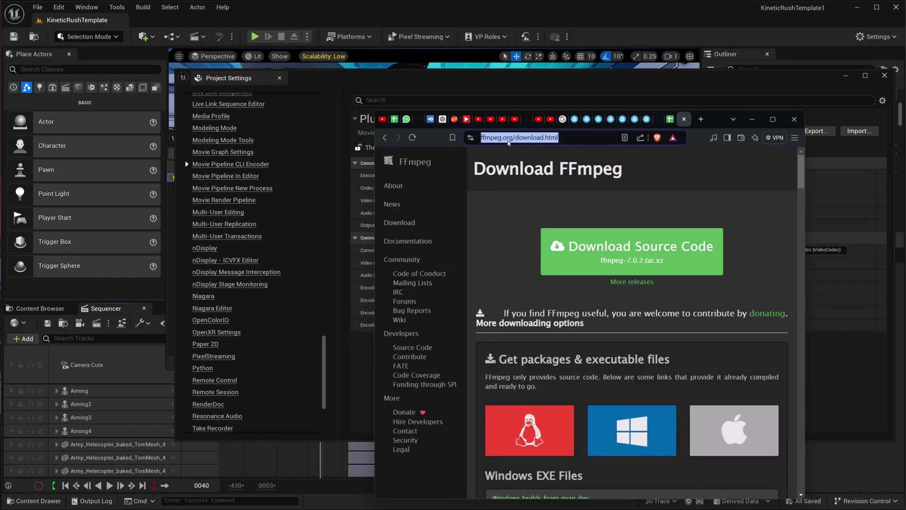
left_click(508, 143)
left_click_drag(516, 140, 547, 140)
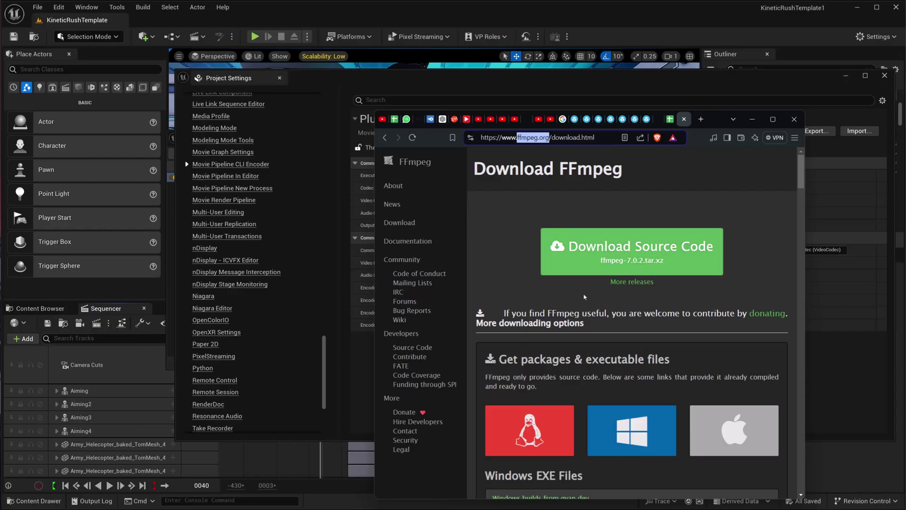
scroll(614, 283, "down", 3)
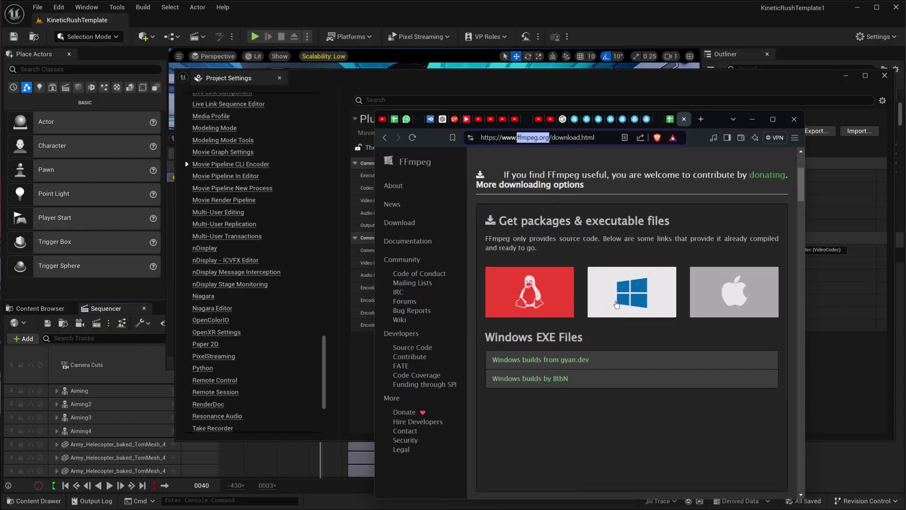
left_click(616, 303)
scroll(626, 328, "down", 8)
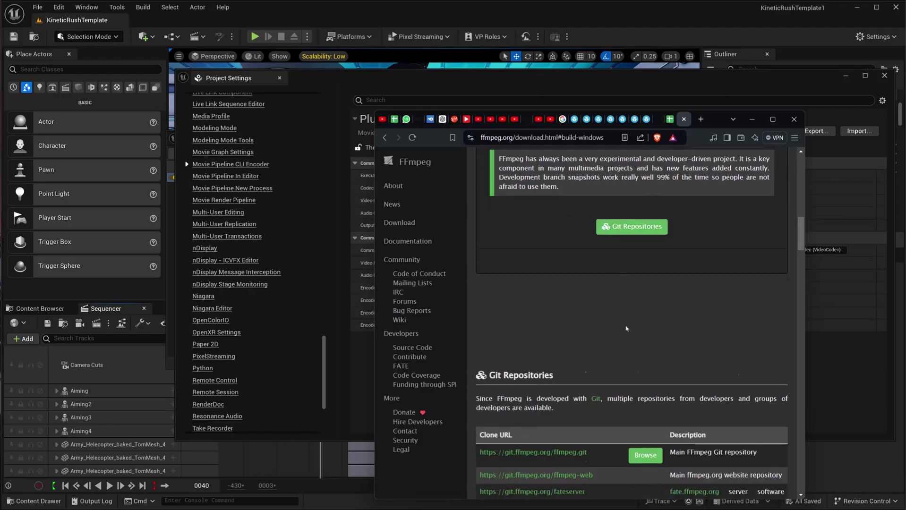
scroll(626, 329, "down", 5)
scroll(590, 302, "up", 15)
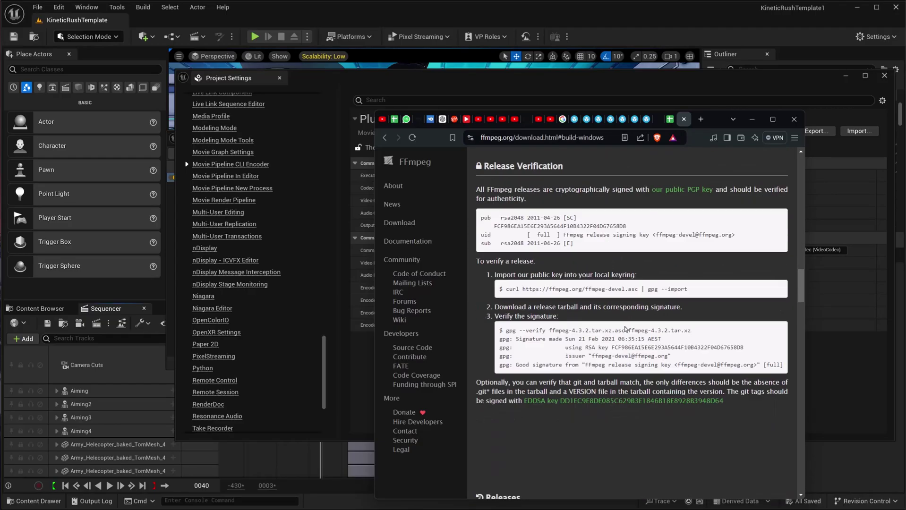
left_click(558, 277)
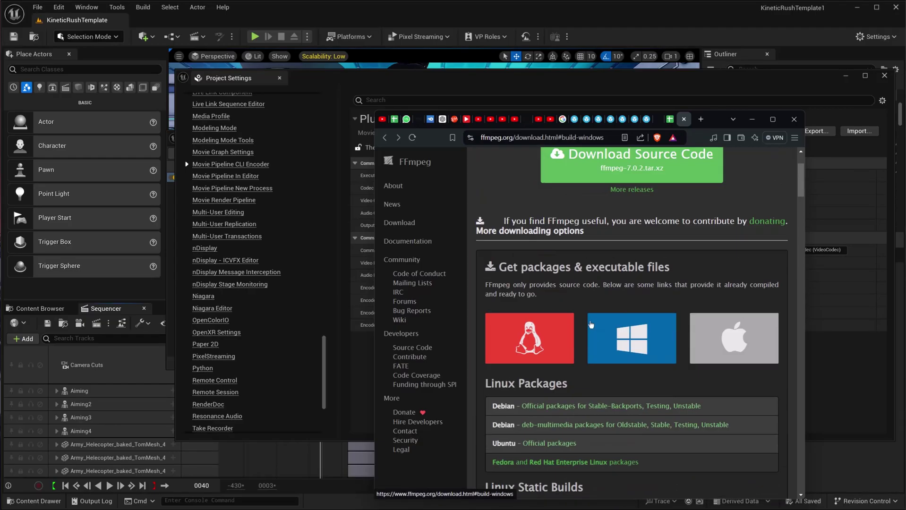
Step: Start downloading ffmpeg-release-full.7z, keep the existing archive and cancel the save
scroll(590, 373, "down", 10)
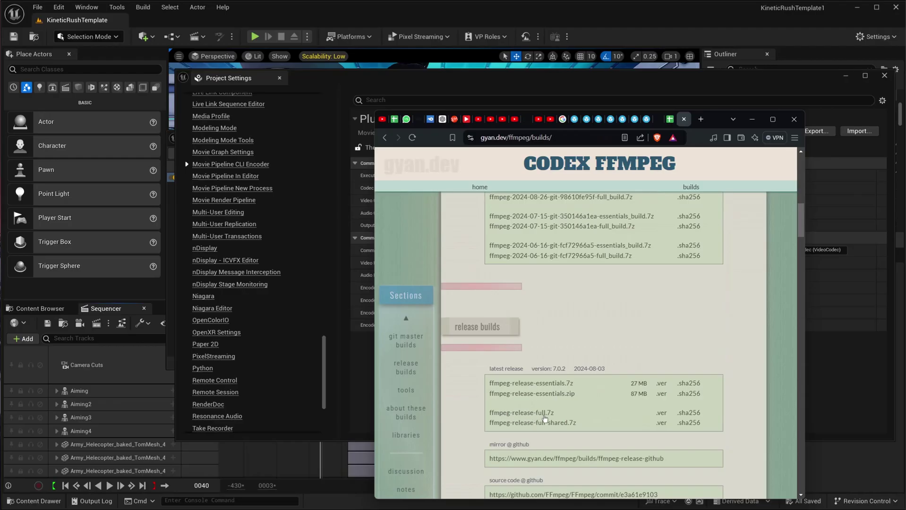
left_click(545, 418)
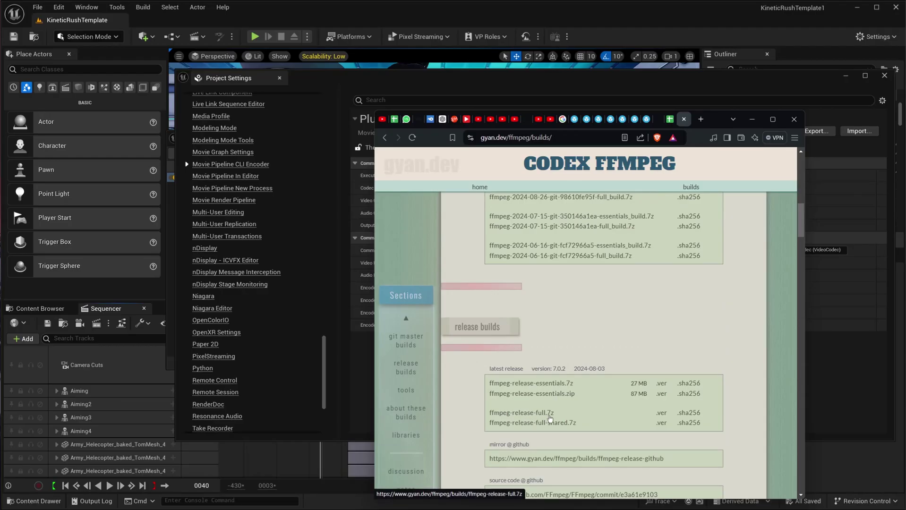
left_click(723, 427)
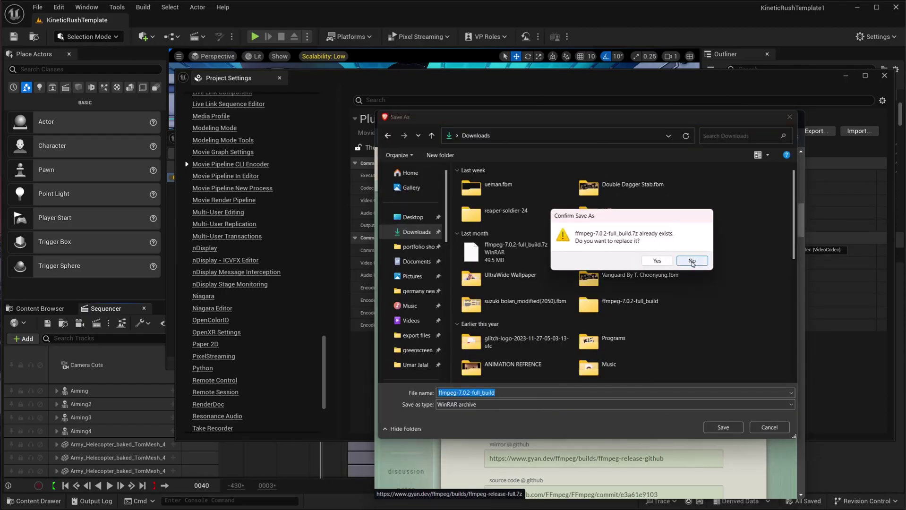
left_click(692, 261)
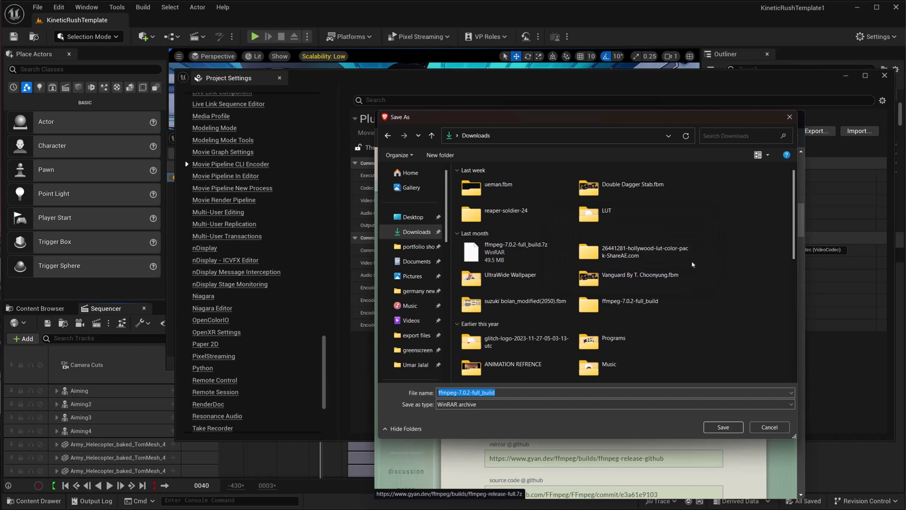
left_click(769, 427)
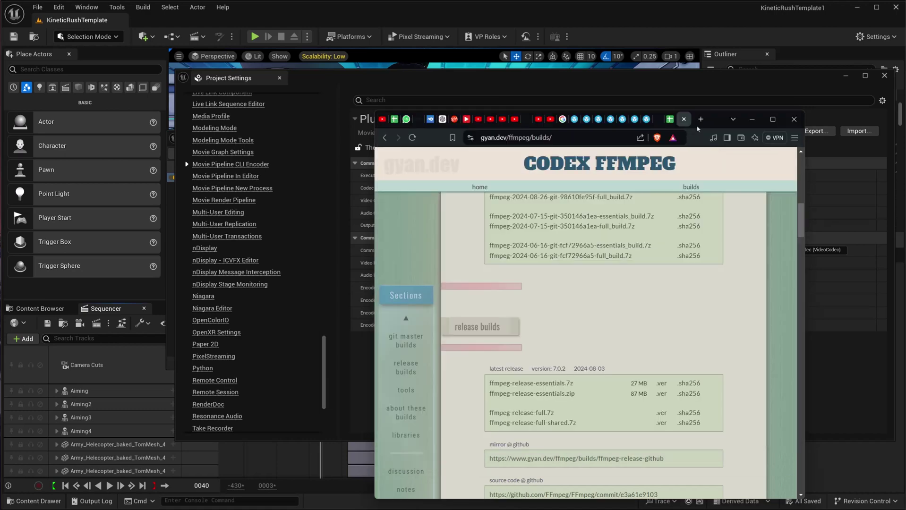
Step: Copy ffmpeg.exe from ffmpeg-7.0.2-full_build\bin into the D:\ drive root
key("alt+Tab")
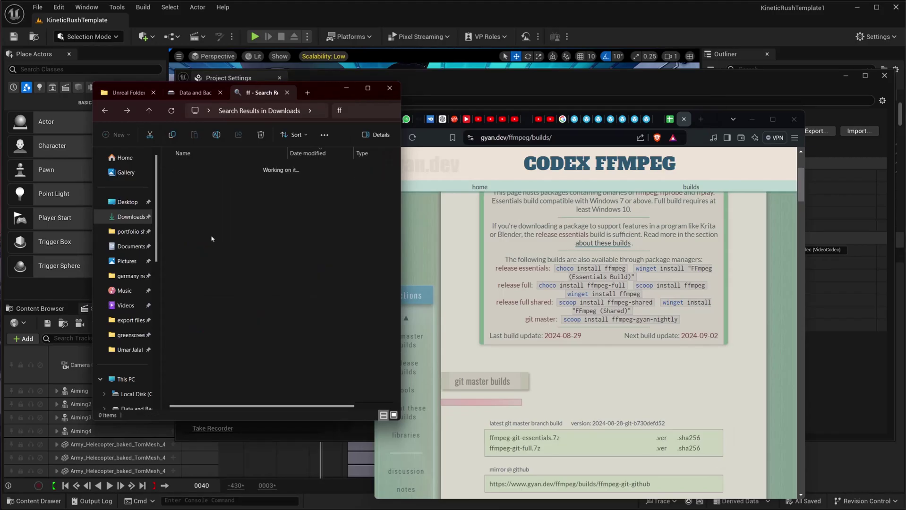
double_click(211, 238)
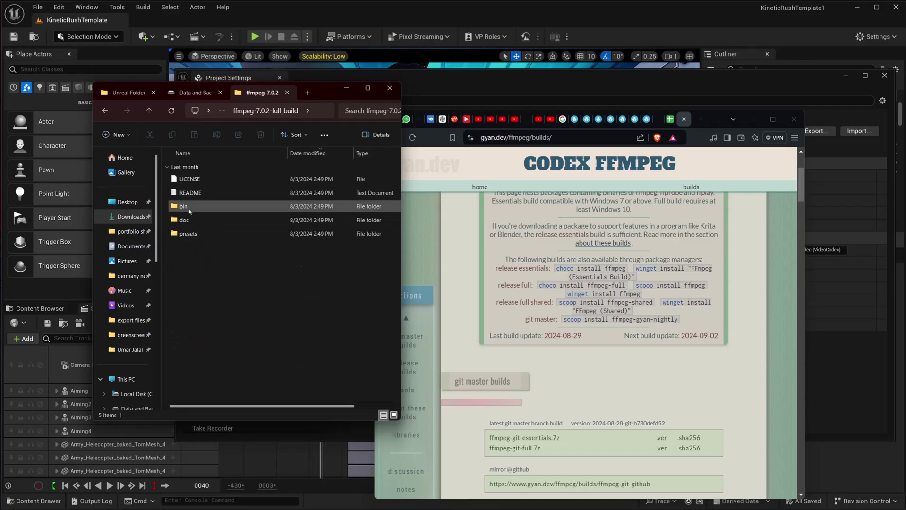
double_click(183, 207)
left_click(203, 181)
key("ctrl+c")
key("ctrl+t")
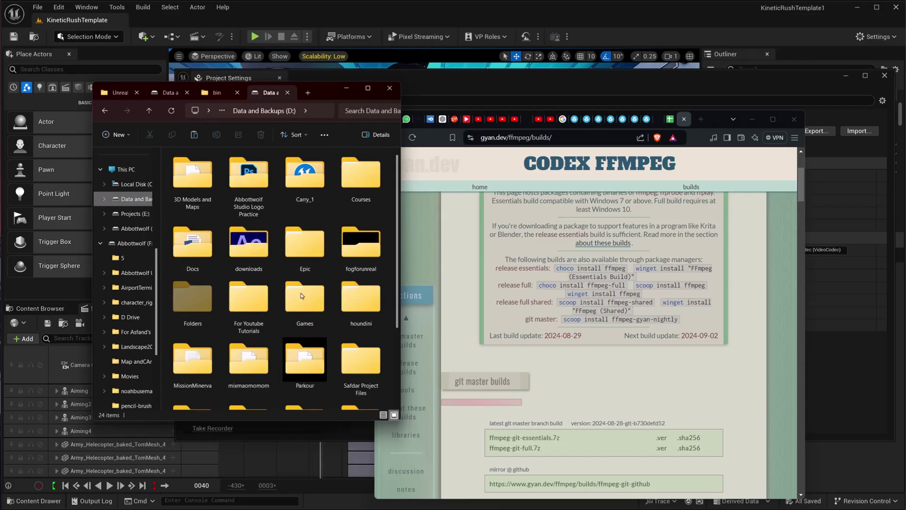
key("ctrl+v")
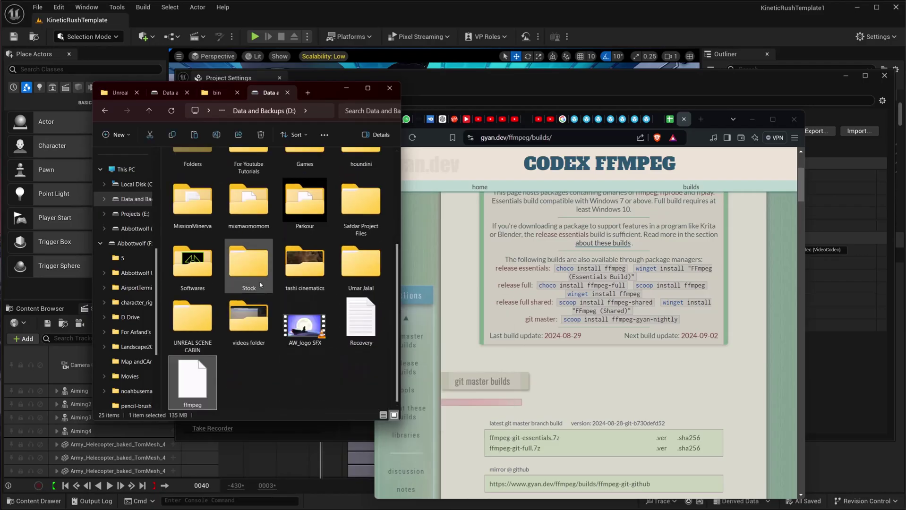
Step: Set the encoder's Executable Path to D:\ffmpeg.exe
left_click(230, 111)
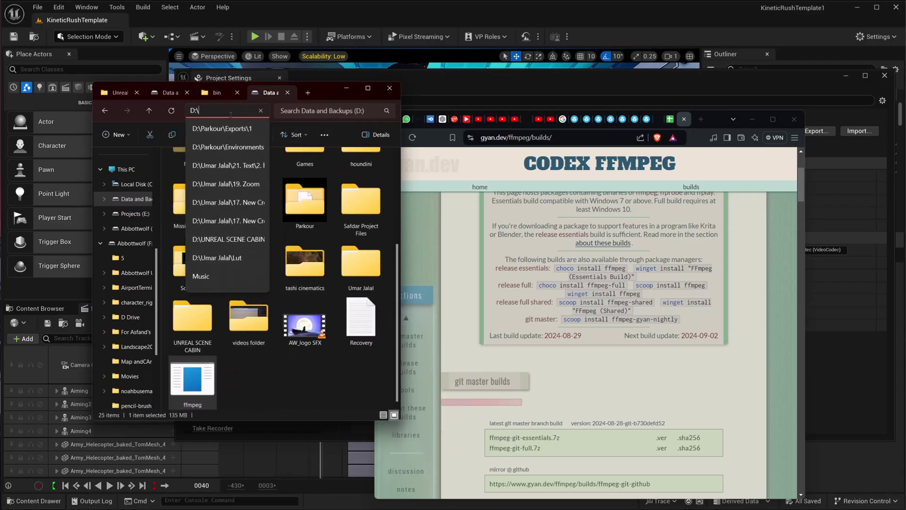
key("alt+Tab")
key("ctrl+v")
type("ffmpeg")
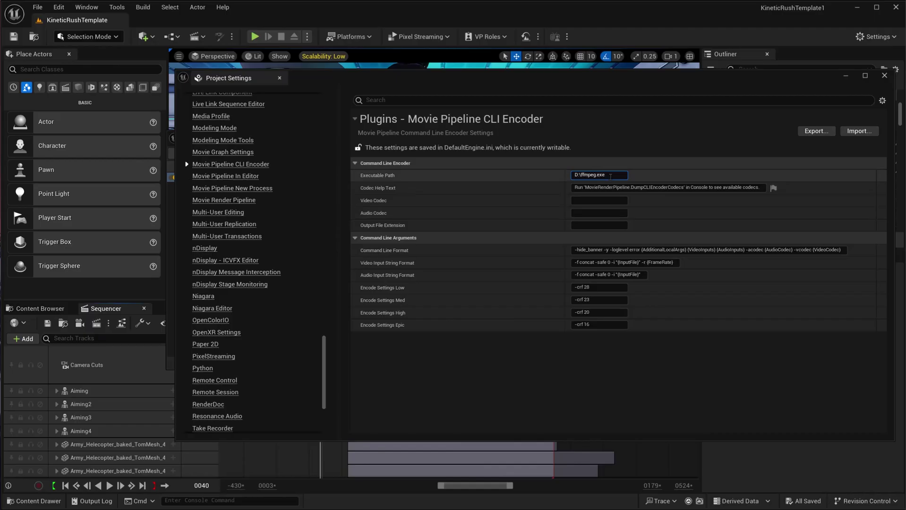
Step: Enter libx264 video codec, AAC audio codec and mp4 extension, then close Project Settings
left_click(576, 200)
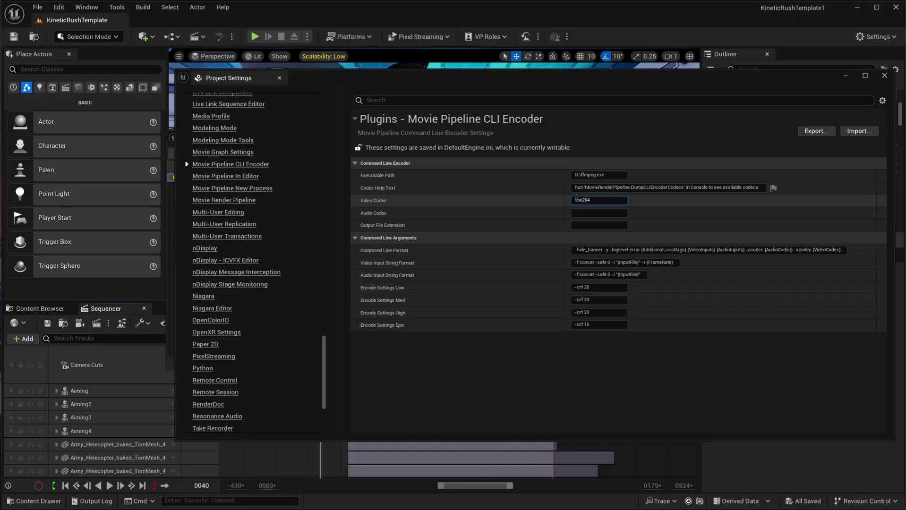
left_click(613, 212)
type("AAC")
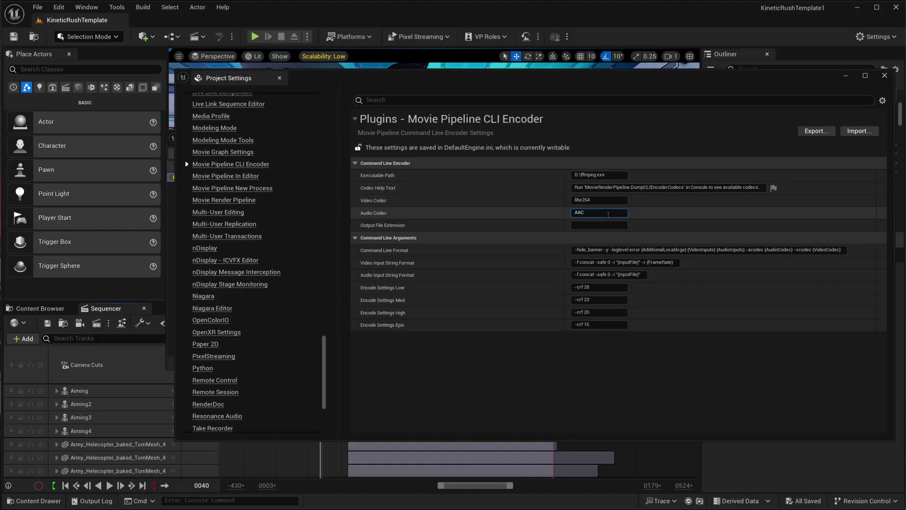
left_click(602, 226)
type("mp4")
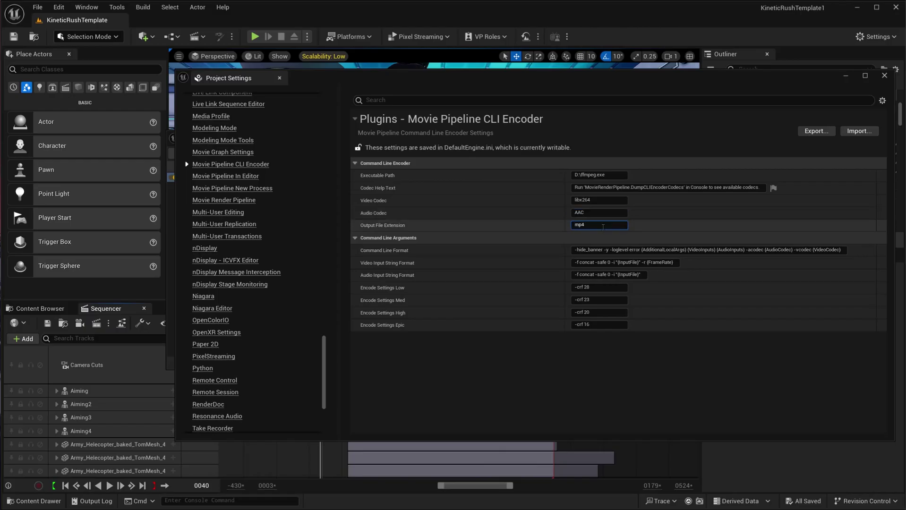
left_click(884, 76)
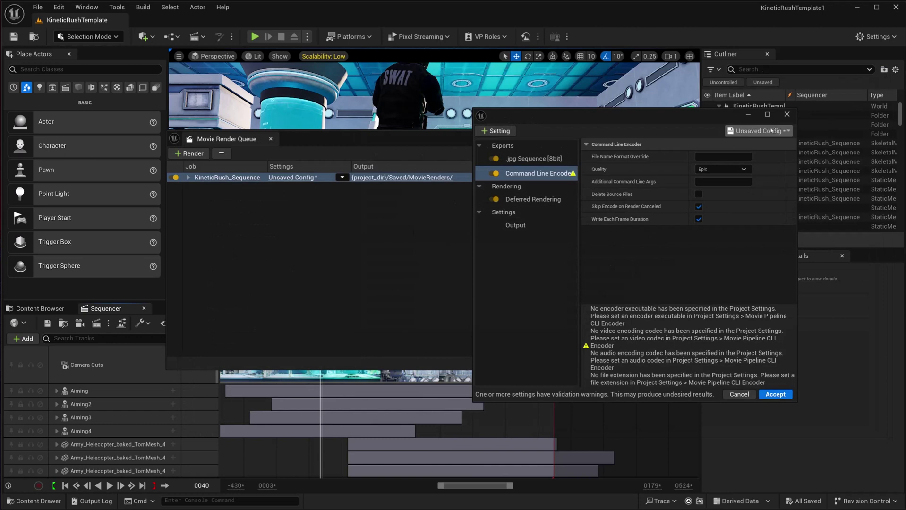
Step: Enable Delete Source Files on the Command Line Encoder
left_click(534, 173)
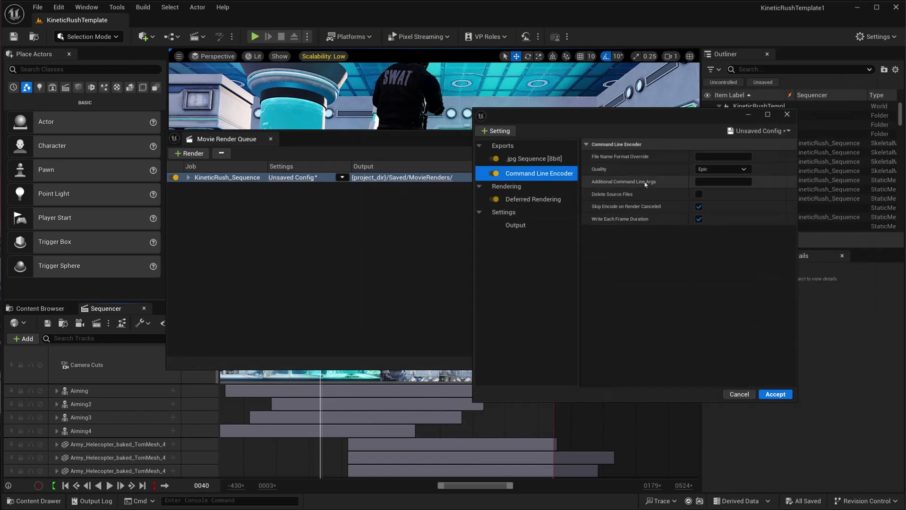
left_click(662, 202)
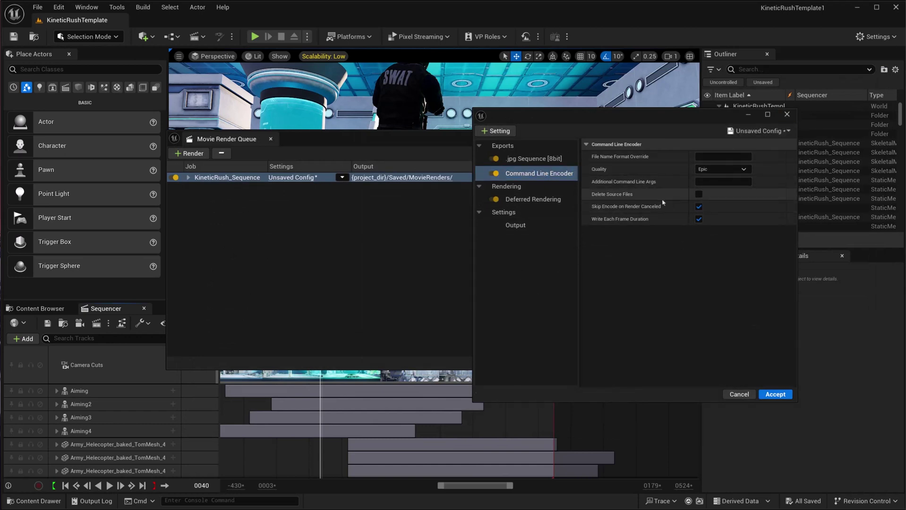
left_click(699, 195)
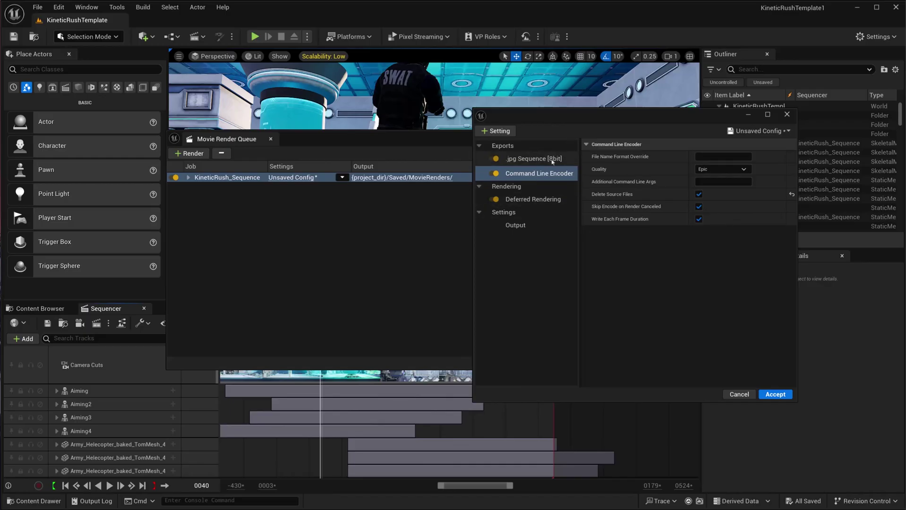
Step: Set encoder quality to Medium, accept, and reopen the job's config
left_click(539, 174)
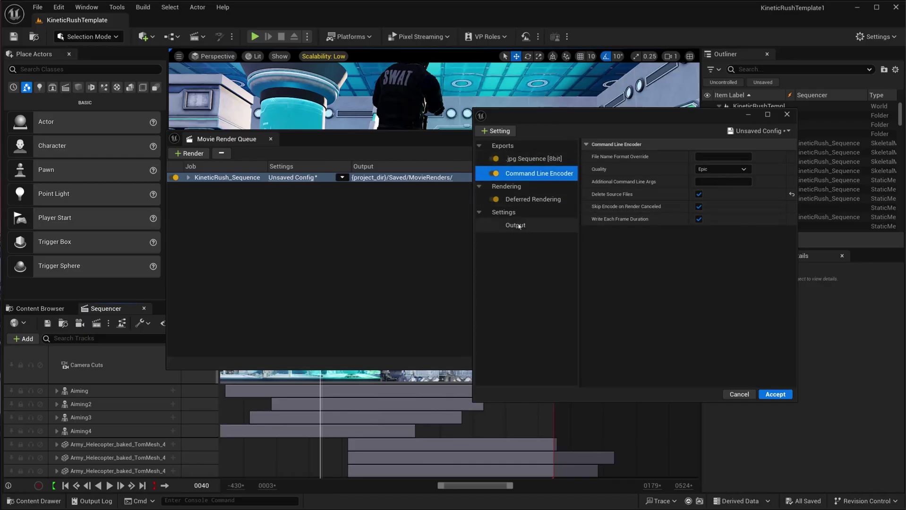
left_click(719, 169)
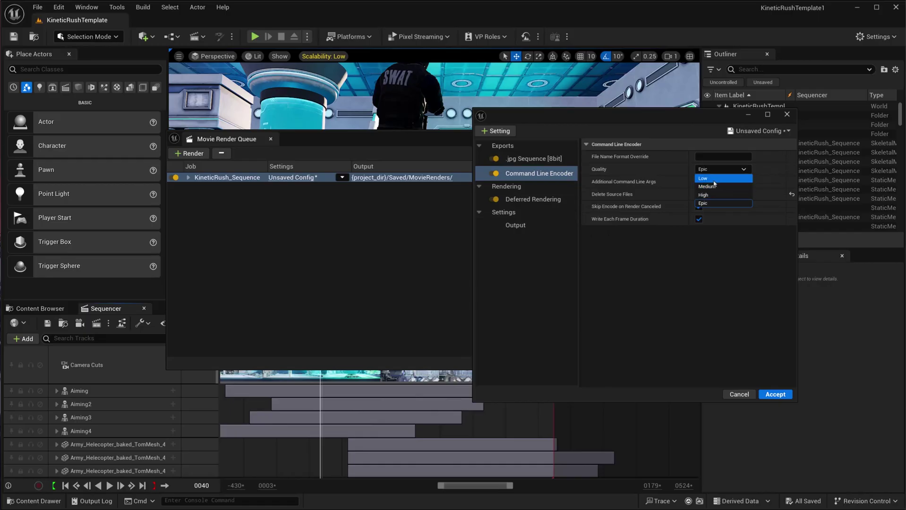
left_click(710, 186)
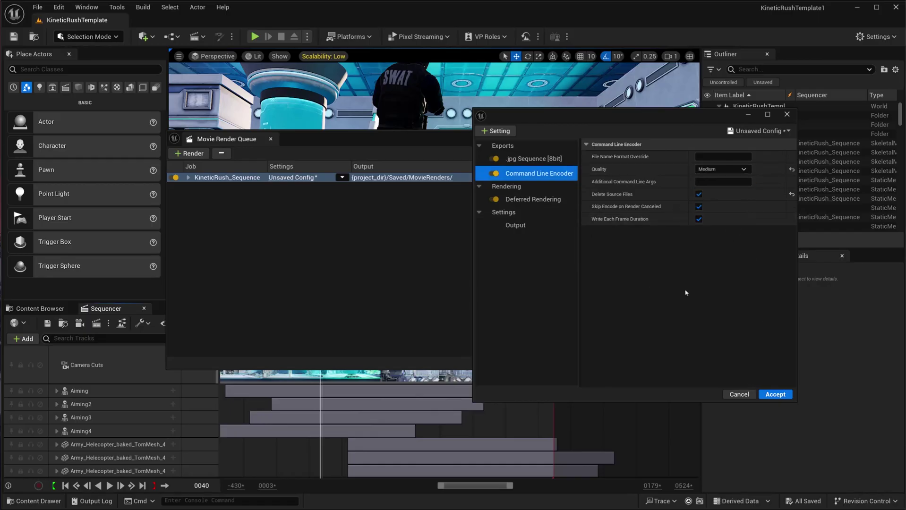
left_click(774, 394)
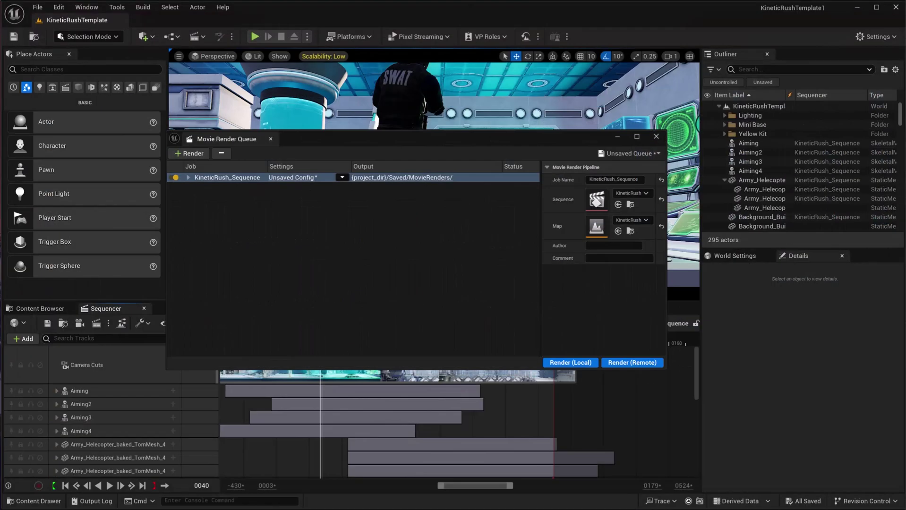
left_click(291, 177)
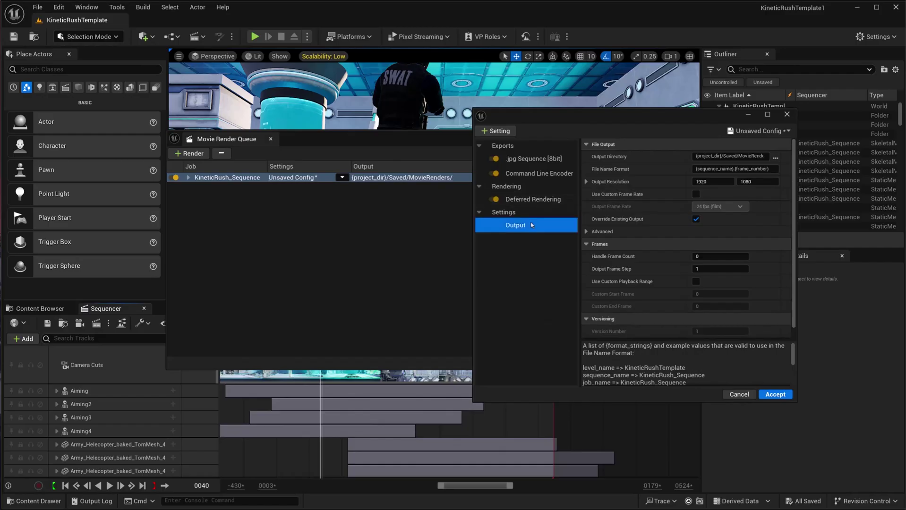
Step: Choose Documents\Exports as the output directory and accept the render settings
left_click(775, 157)
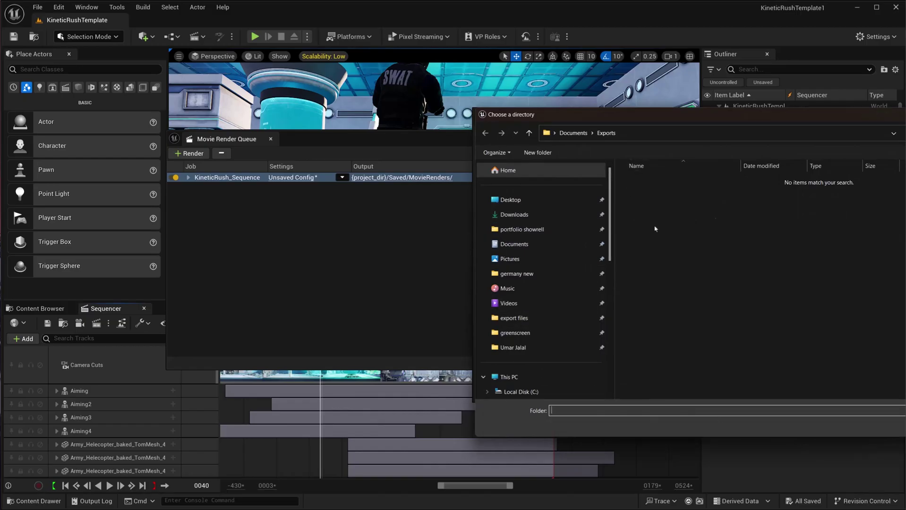
left_click(650, 414)
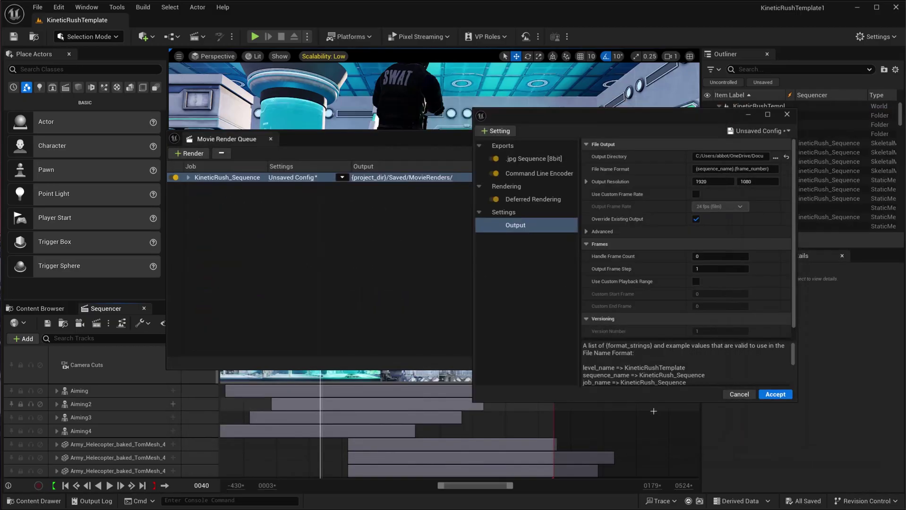
left_click(775, 394)
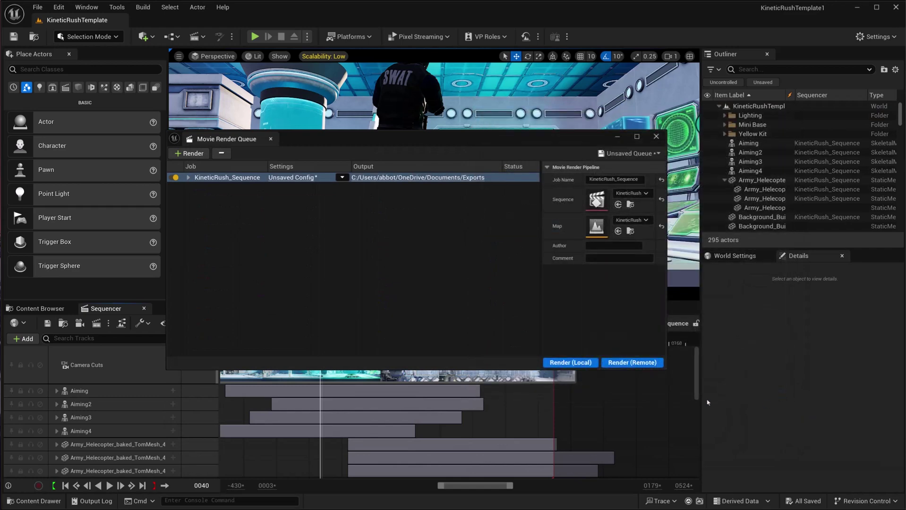
Step: Render KineticRush_Sequence locally and move the render preview window fully on screen
left_click(564, 362)
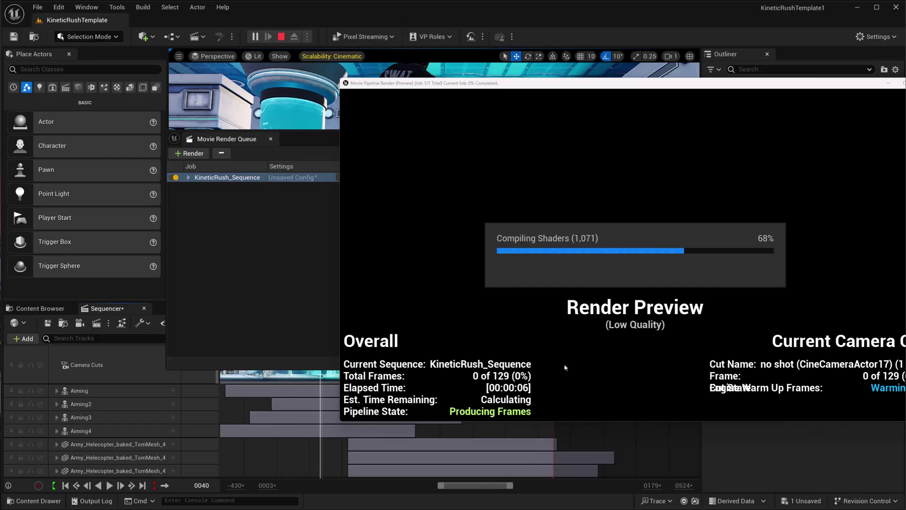
left_click_drag(671, 85, 496, 90)
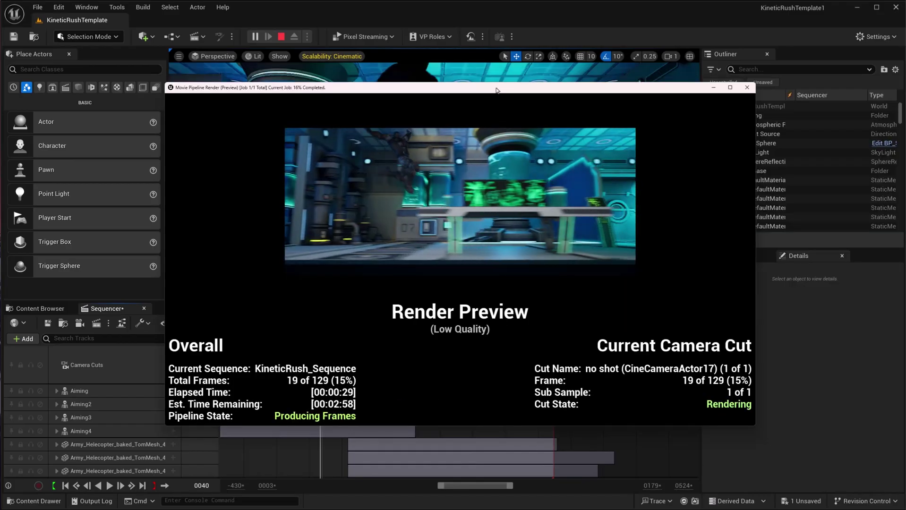